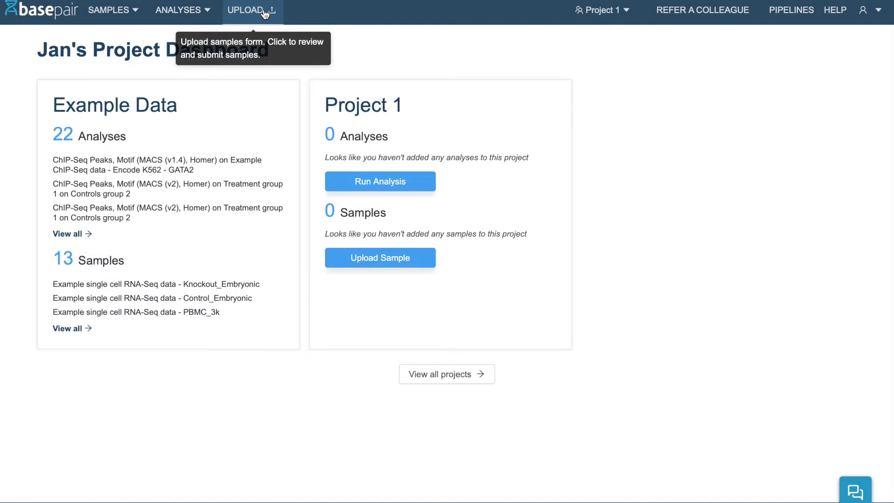
# Step: Start a new sample upload and attach Sample1.R1.fastq.gz and Sample1.R2.fastq.gz
pyautogui.click(400, 261)
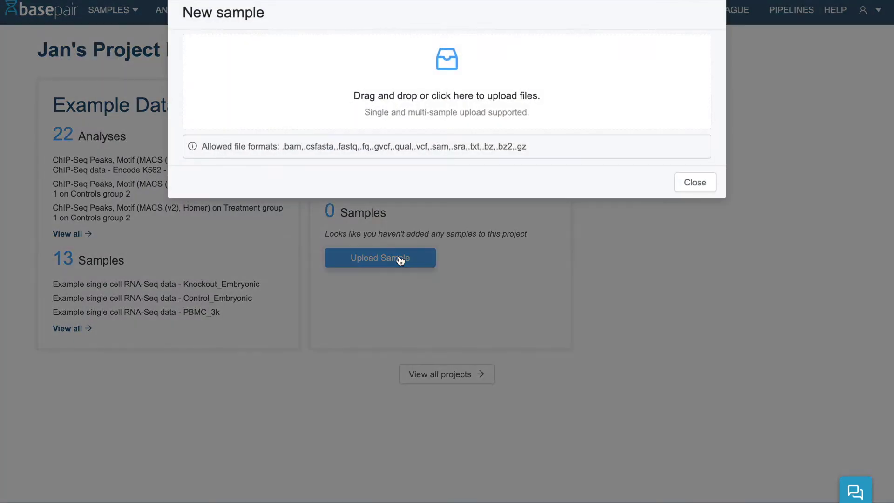
pyautogui.click(442, 66)
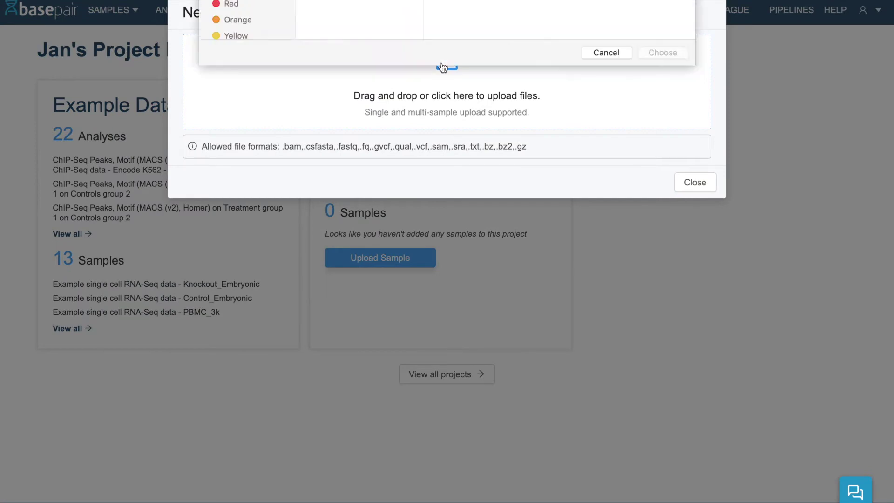
pyautogui.click(367, 27)
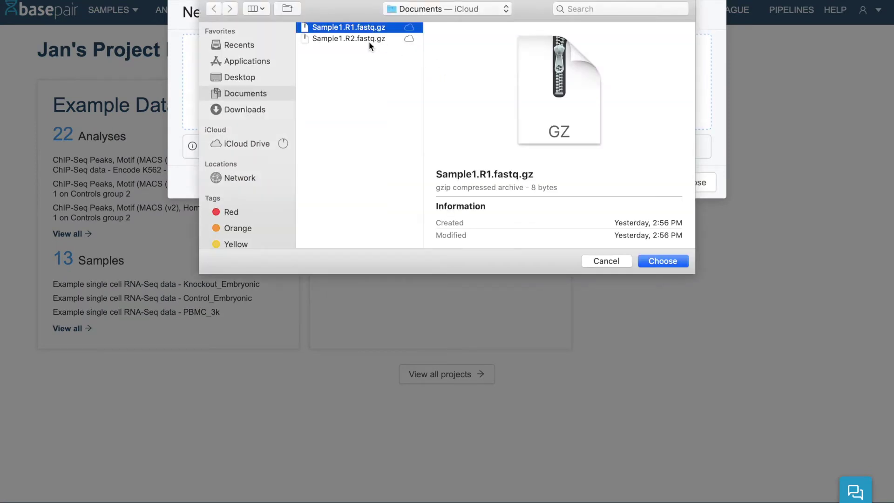
pyautogui.keyDown('shift'); pyautogui.click(368, 41); pyautogui.keyUp('shift')
pyautogui.click(667, 260)
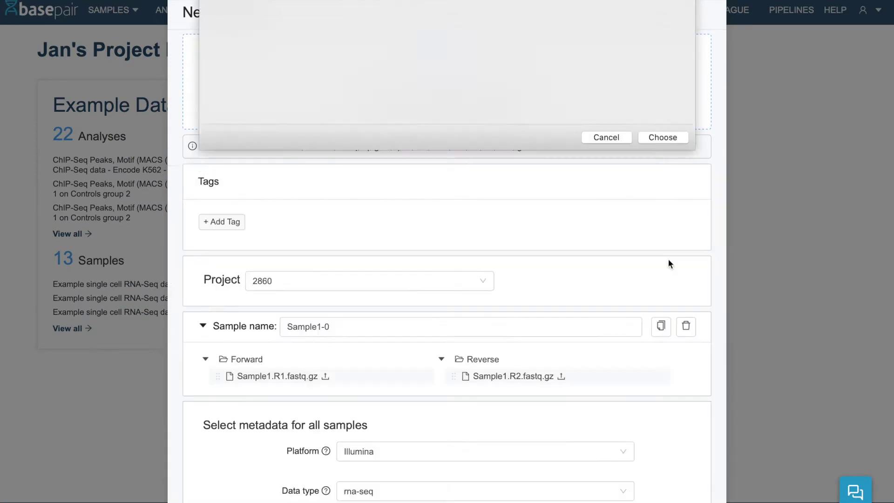
# Step: Set the sample's data type to ATAC-Seq and genome to Mouse (mm10)
pyautogui.scroll(-4, 657, 372)
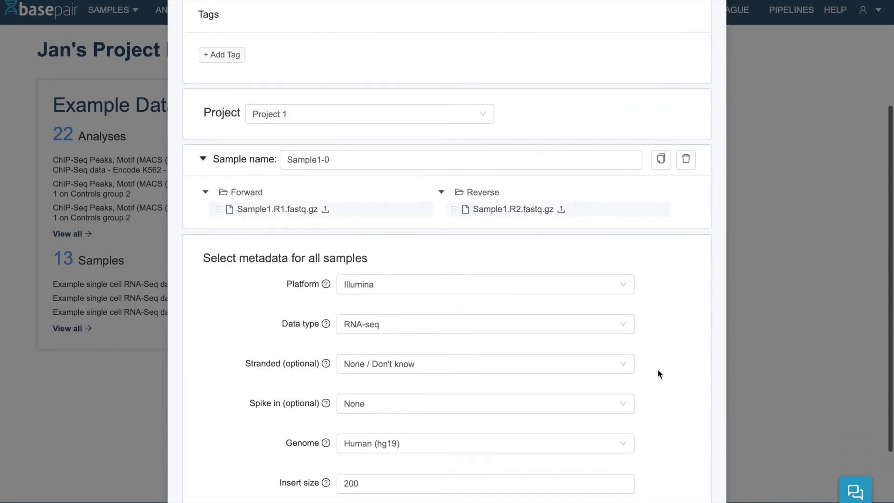
pyautogui.click(399, 158)
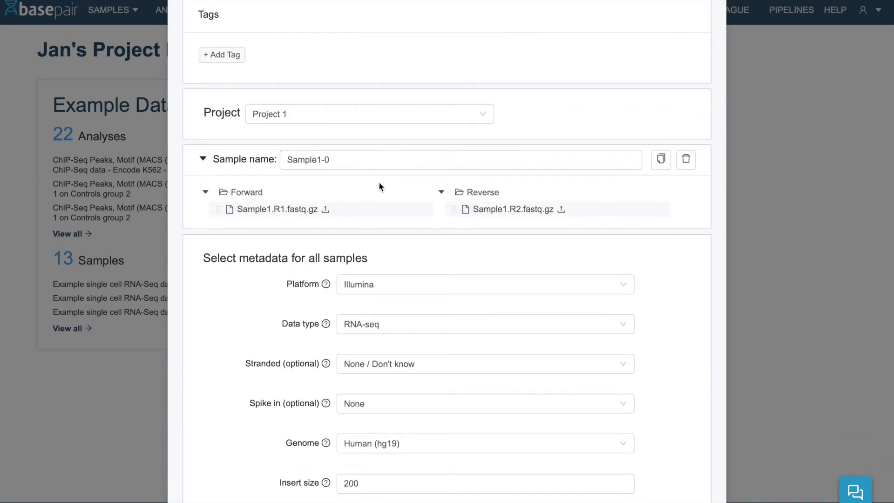
pyautogui.scroll(-1, 362, 189)
pyautogui.moveTo(349, 170)
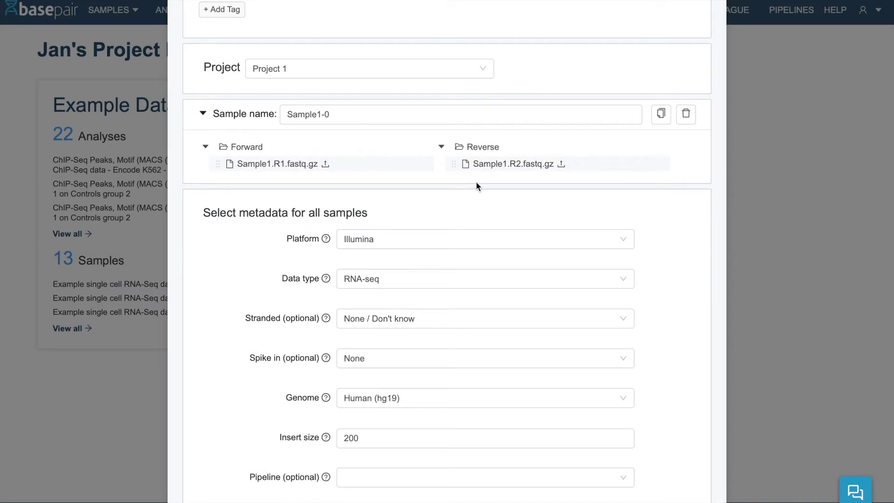
pyautogui.scroll(-2, 477, 186)
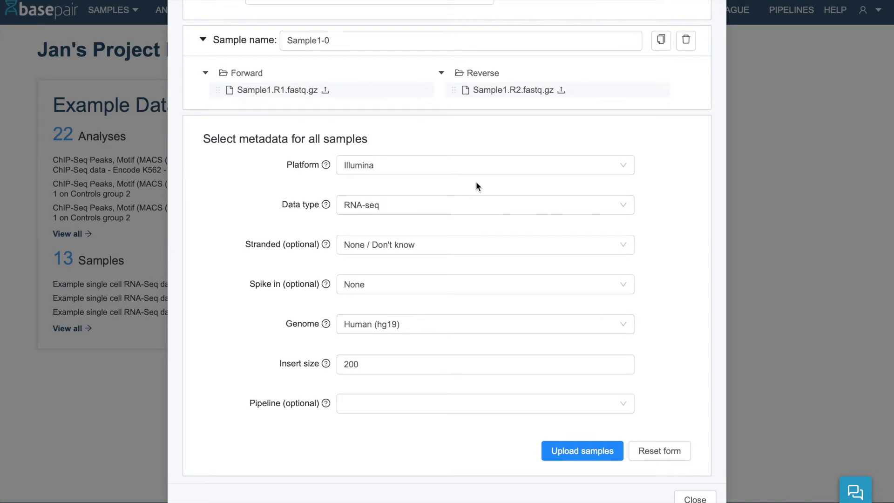
pyautogui.click(462, 209)
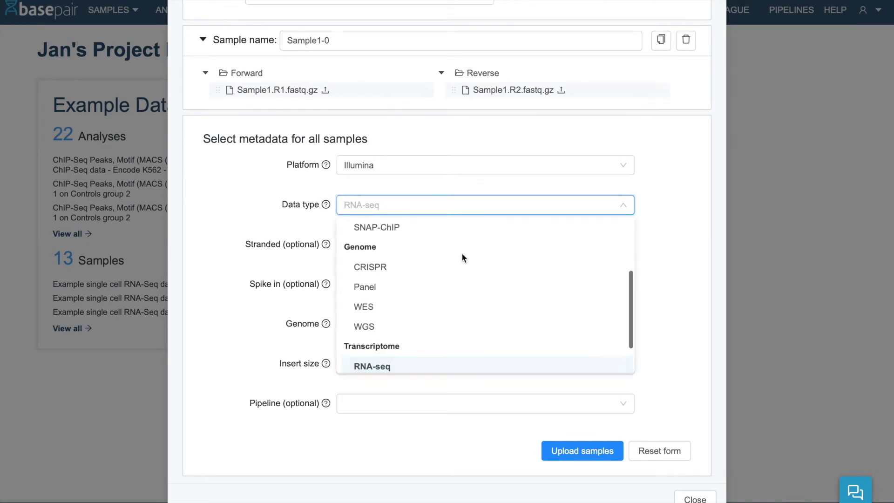
pyautogui.scroll(5, 461, 252)
pyautogui.click(440, 251)
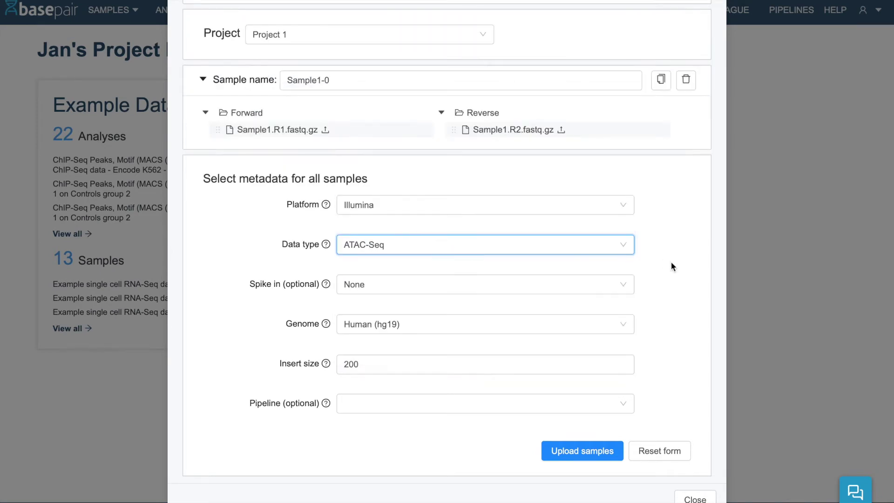
pyautogui.click(628, 326)
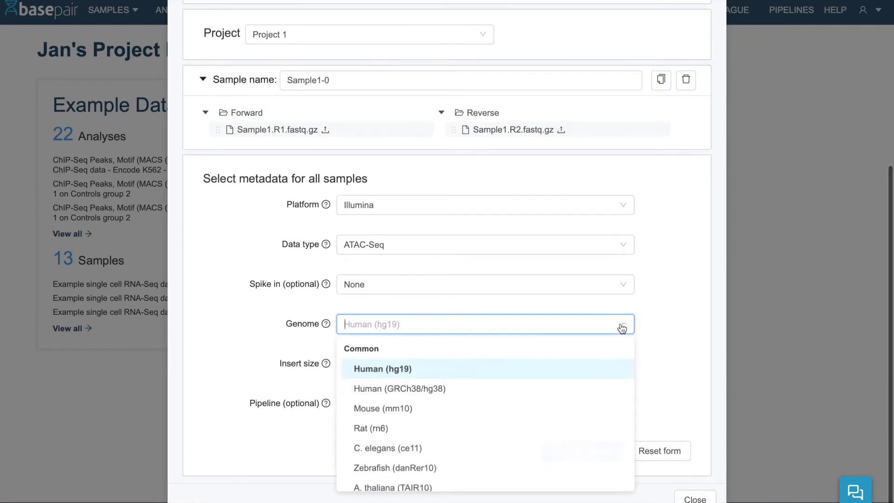
pyautogui.click(535, 410)
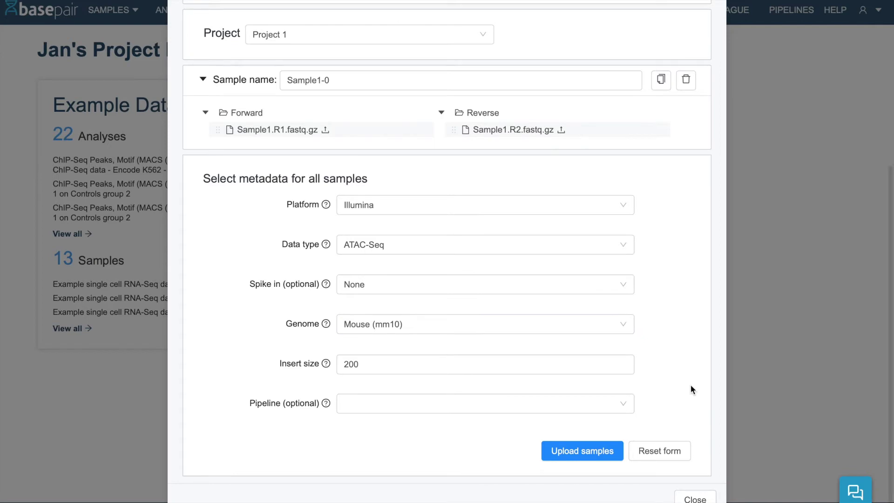
# Step: Upload the paired Sample1-0 and close the form once submission completes
pyautogui.click(600, 450)
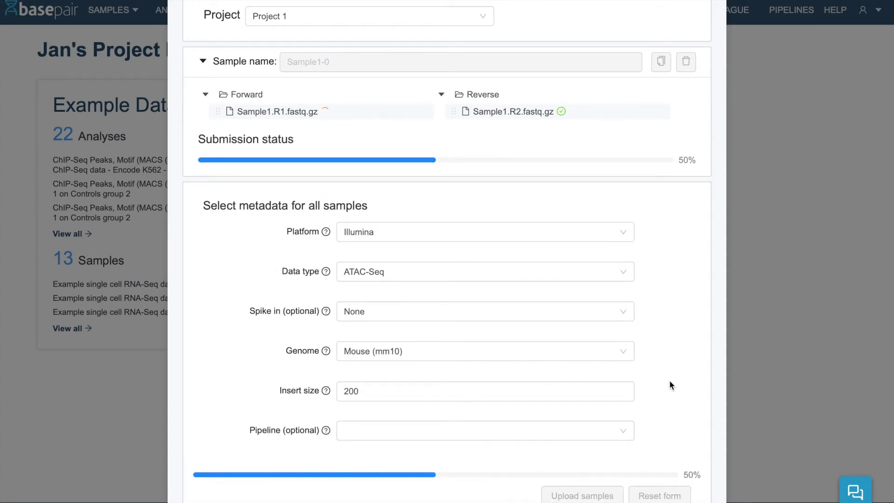
pyautogui.scroll(-4, 669, 380)
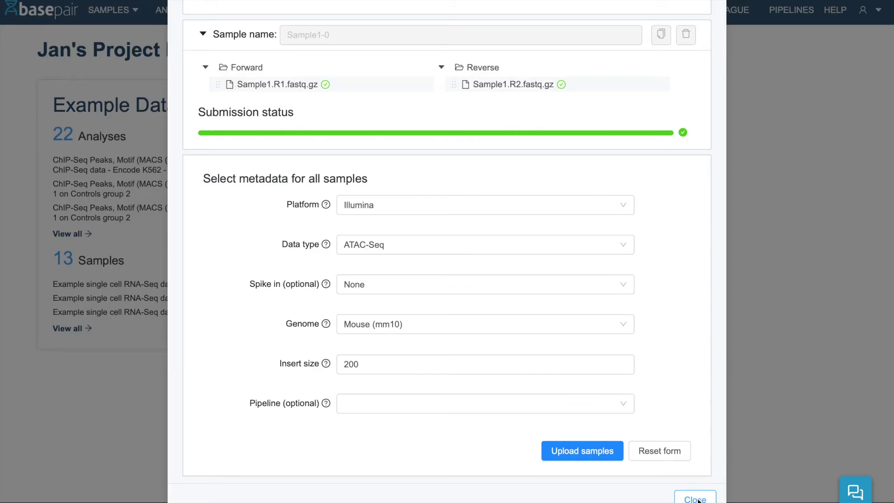
pyautogui.click(695, 498)
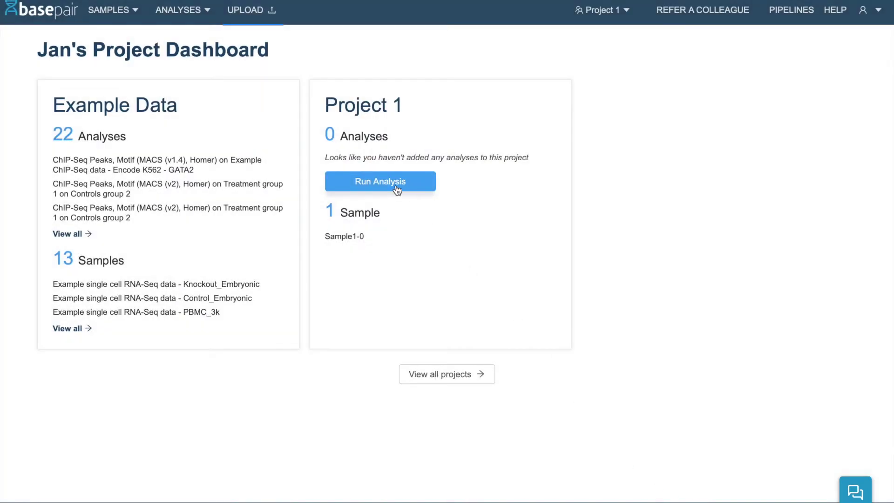
# Step: Start a new analysis with the ATAC-Seq Alignment (Bowtie2) pipeline
pyautogui.click(207, 11)
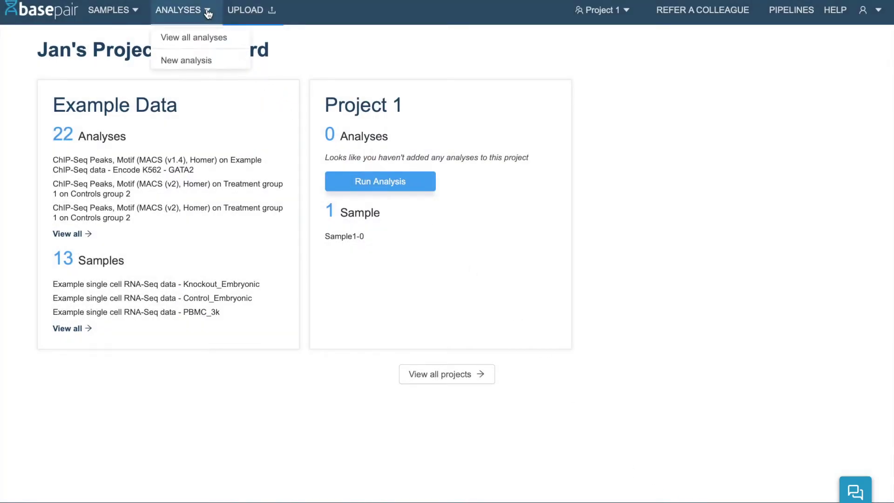
pyautogui.click(206, 64)
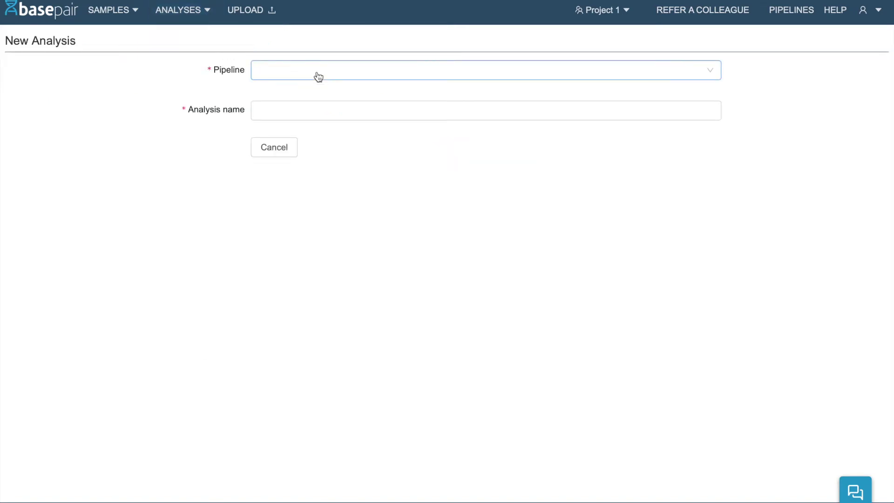
pyautogui.click(319, 77)
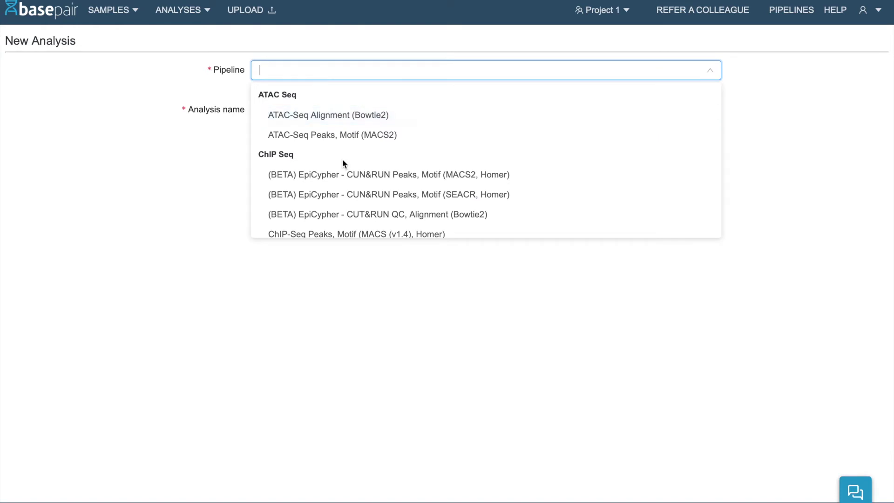
pyautogui.scroll(-2, 343, 163)
pyautogui.scroll(-15, 342, 161)
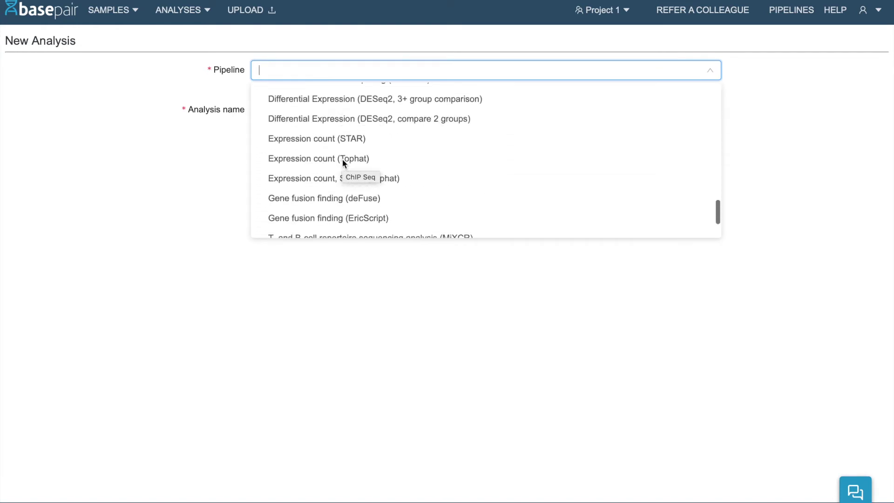
pyautogui.scroll(15, 343, 162)
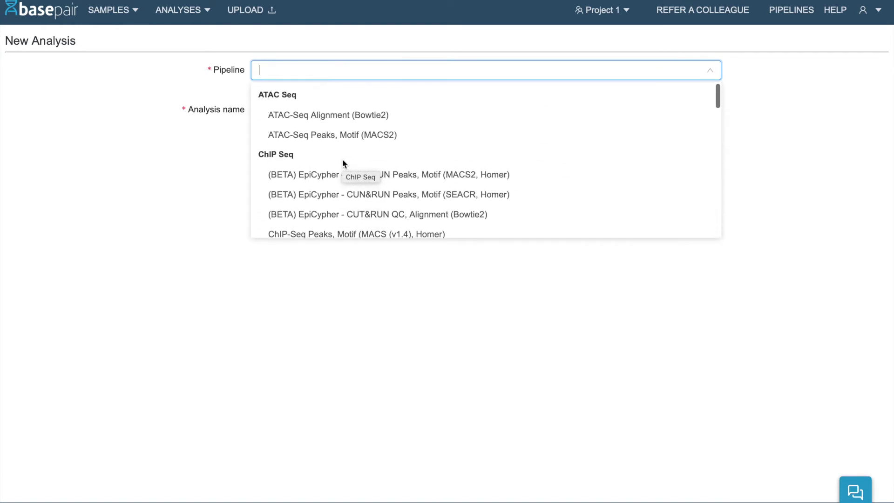
pyautogui.click(339, 119)
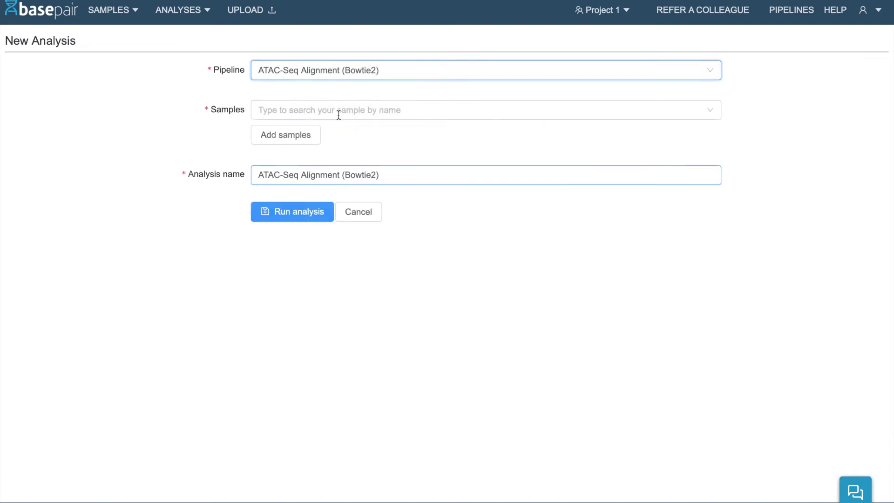
# Step: Choose Sample1-0 as the input and review, then collapse, the default options
pyautogui.click(359, 115)
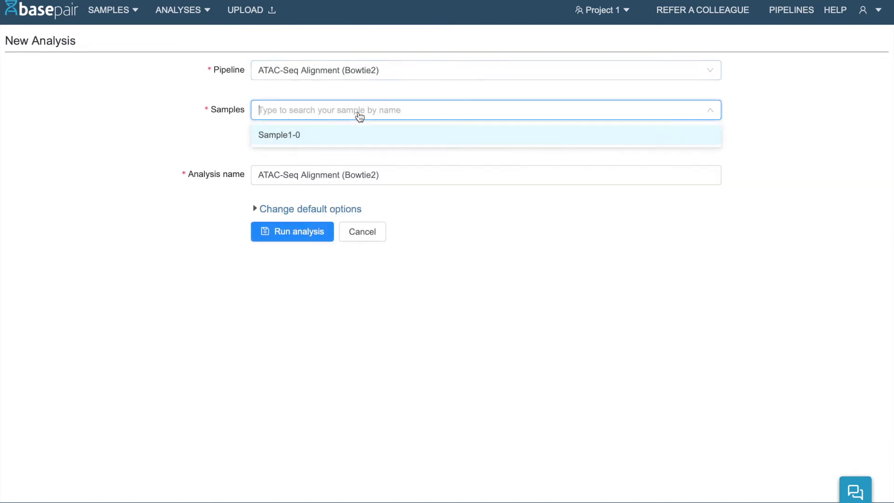
pyautogui.click(353, 136)
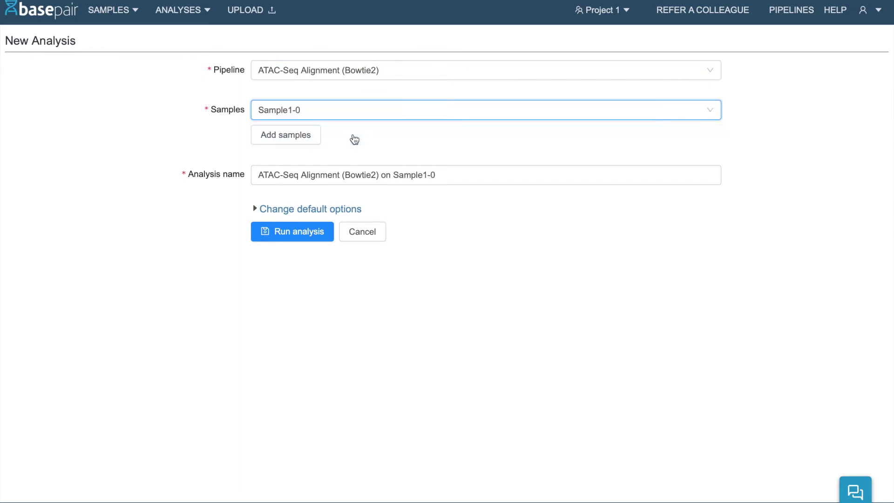
pyautogui.click(310, 210)
pyautogui.scroll(-3, 339, 203)
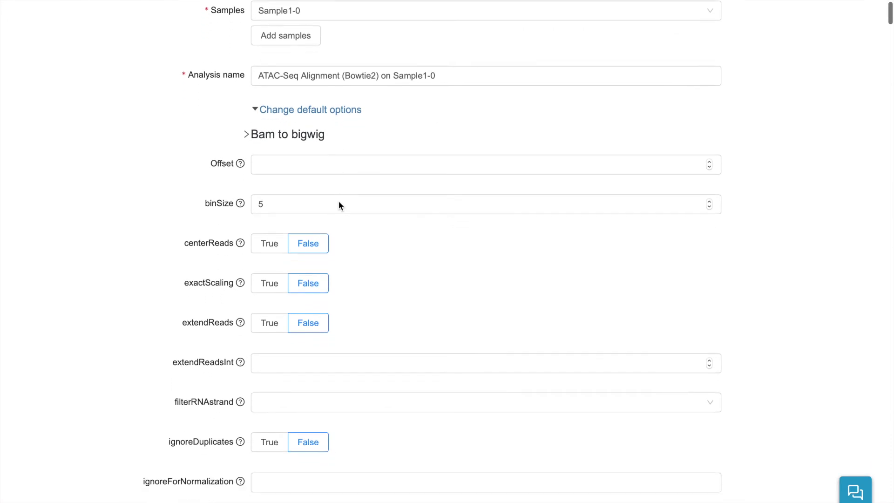
pyautogui.scroll(-2, 339, 206)
pyautogui.scroll(3, 338, 207)
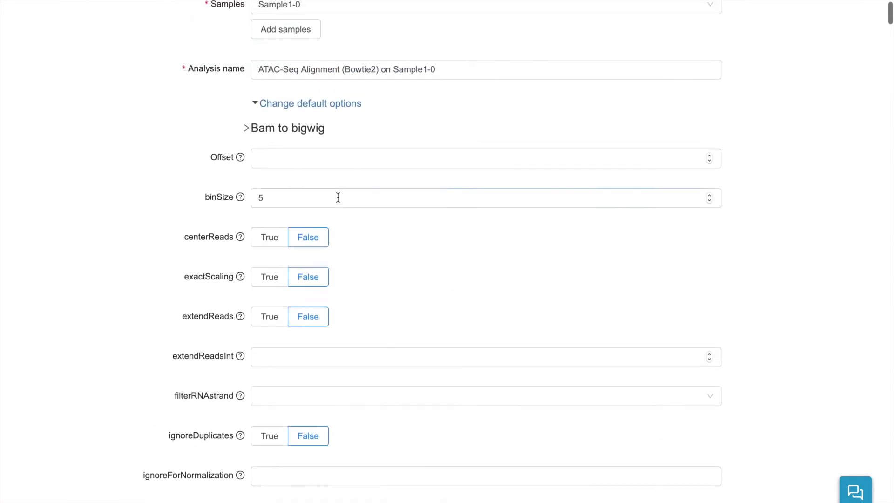
pyautogui.click(332, 104)
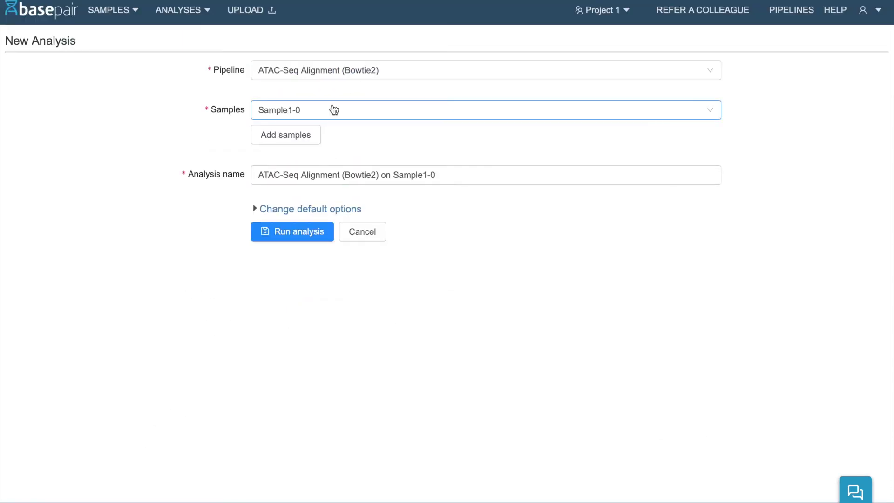
# Step: Run the ATAC-Seq Alignment (Bowtie2) analysis on Sample1-0
pyautogui.click(312, 238)
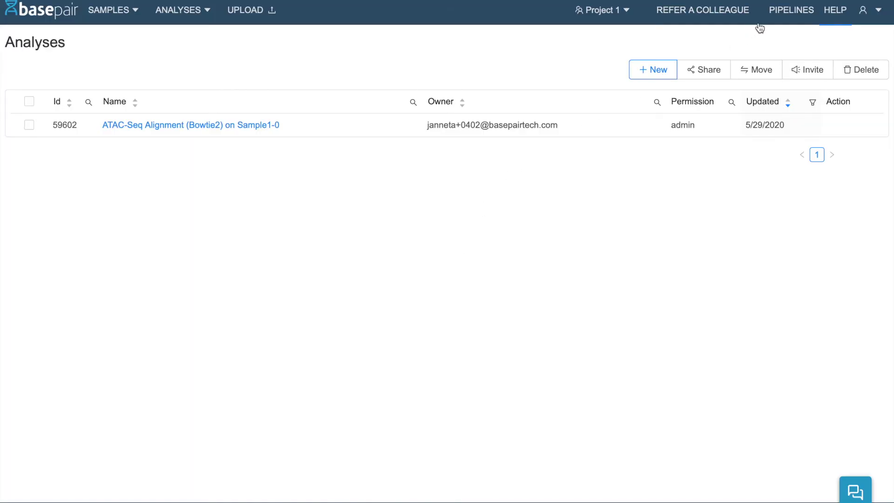
# Step: Begin a new Expression count (STAR) analysis from the Pipelines catalogue, then open Help
pyautogui.click(783, 16)
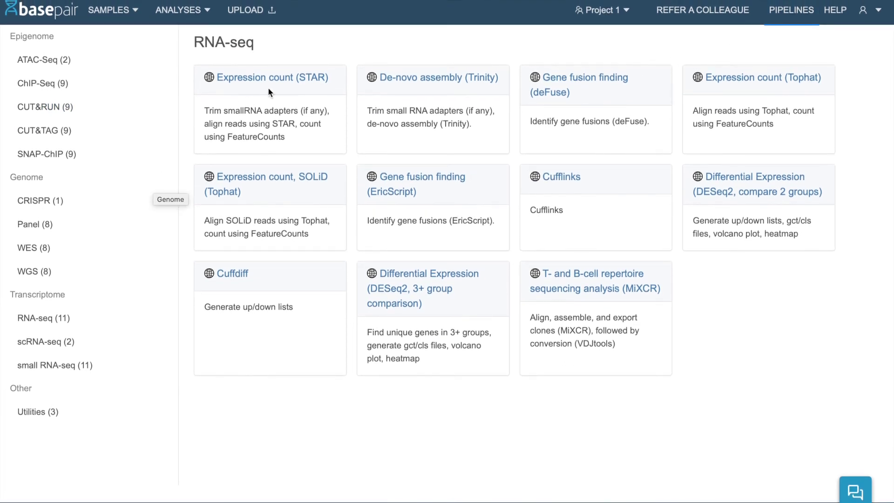
pyautogui.click(275, 79)
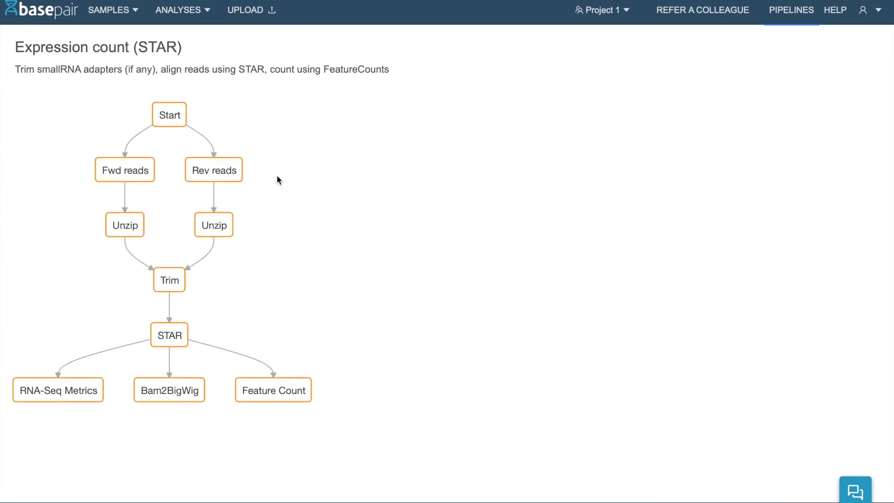
pyautogui.click(170, 120)
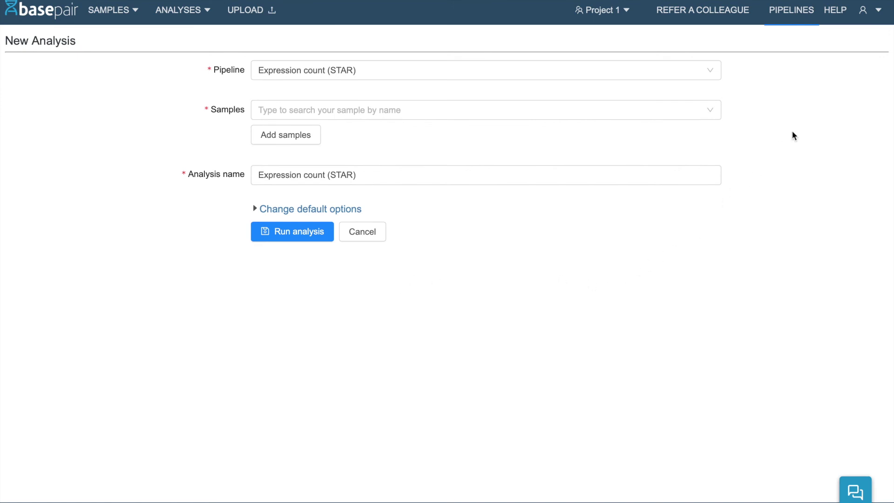
pyautogui.click(835, 11)
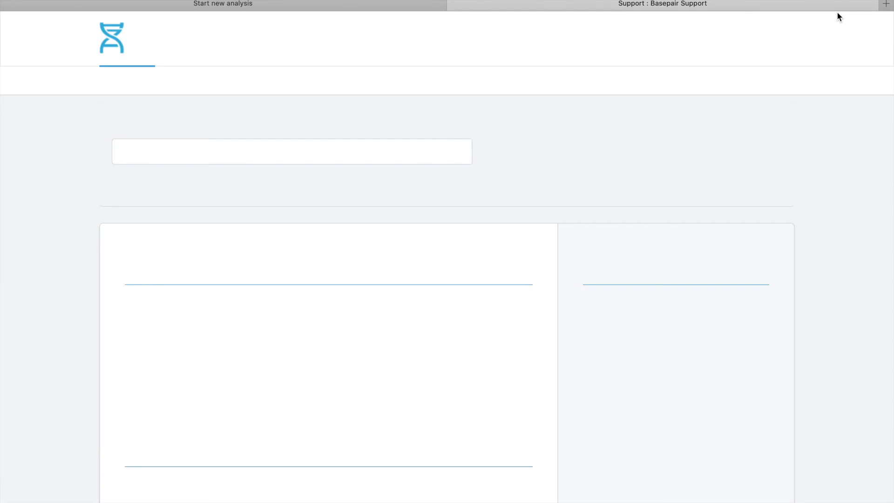
# Step: Read the 'A Brief Overview of Basepair Features' article, then return to the analysis form
pyautogui.scroll(-3, 530, 220)
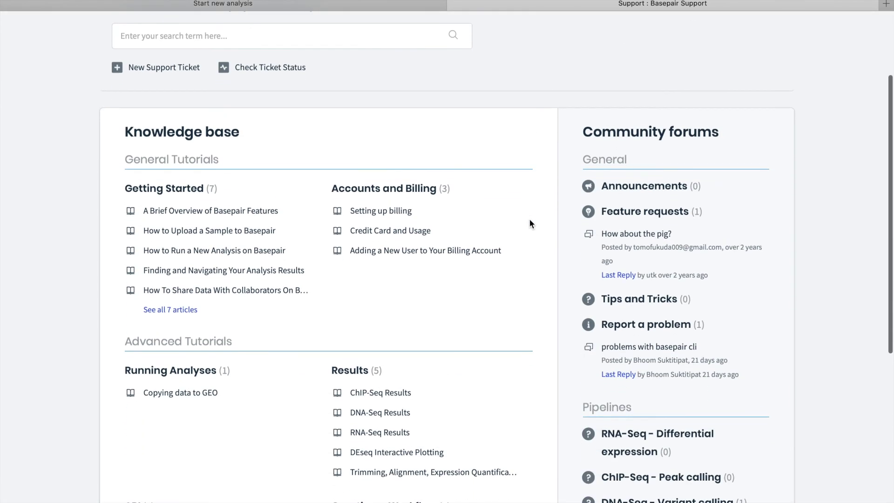
pyautogui.click(236, 213)
pyautogui.scroll(-2, 350, 293)
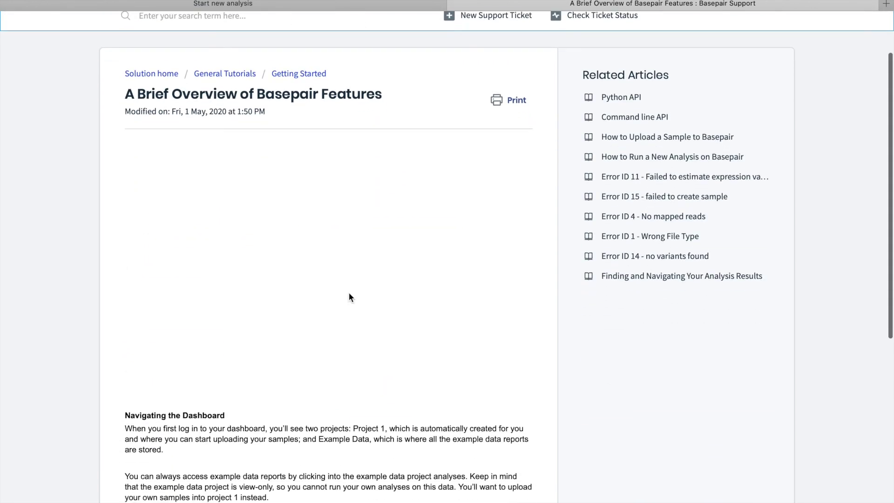
pyautogui.scroll(-3, 349, 298)
pyautogui.scroll(3, 349, 298)
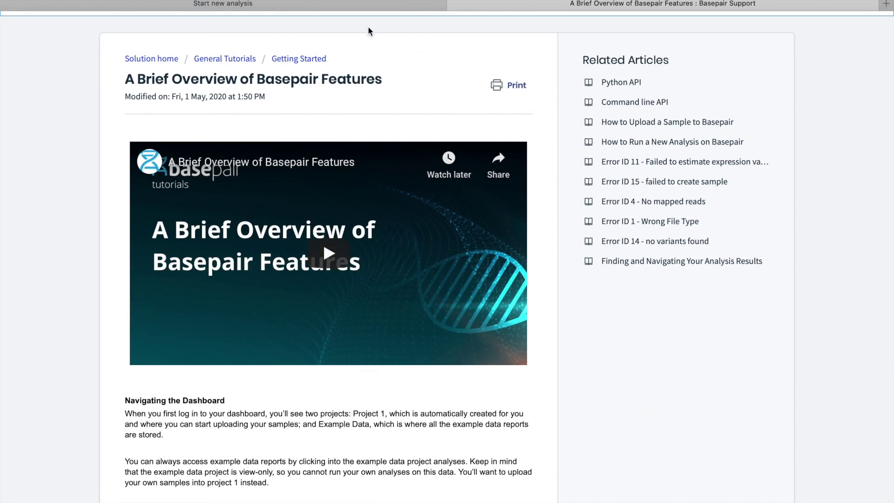
pyautogui.click(371, 6)
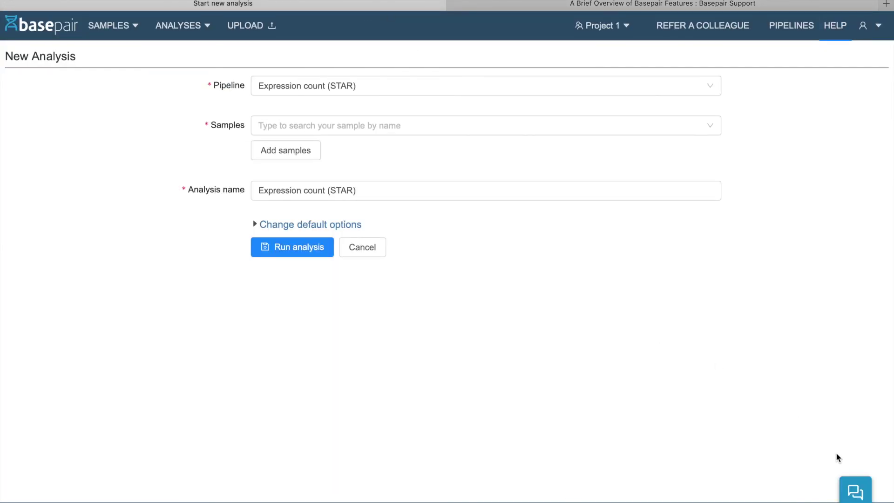
# Step: Open the Basepair Bot chat panel from the bottom-right chat bubble
pyautogui.click(855, 494)
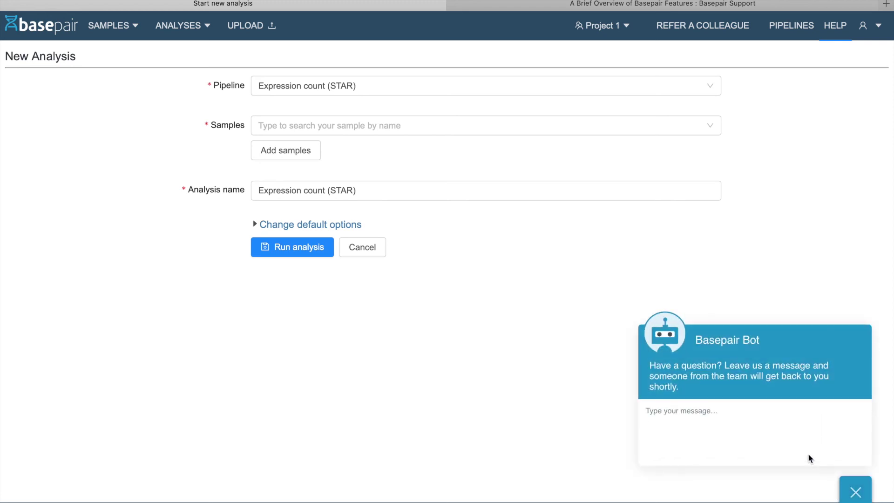